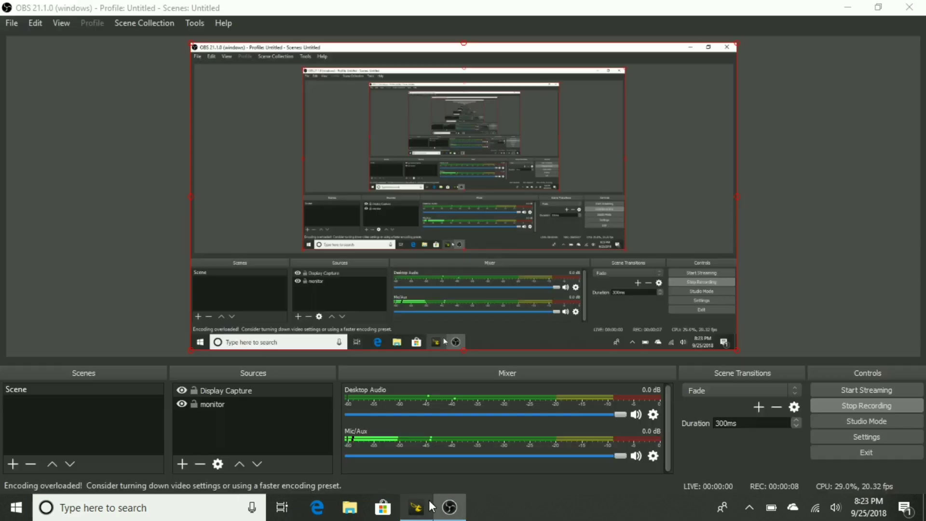
Switch to Betaflight Configurator and run the bl command in the CLI to reboot the flight controller into its bootloader.
left_click(429, 499)
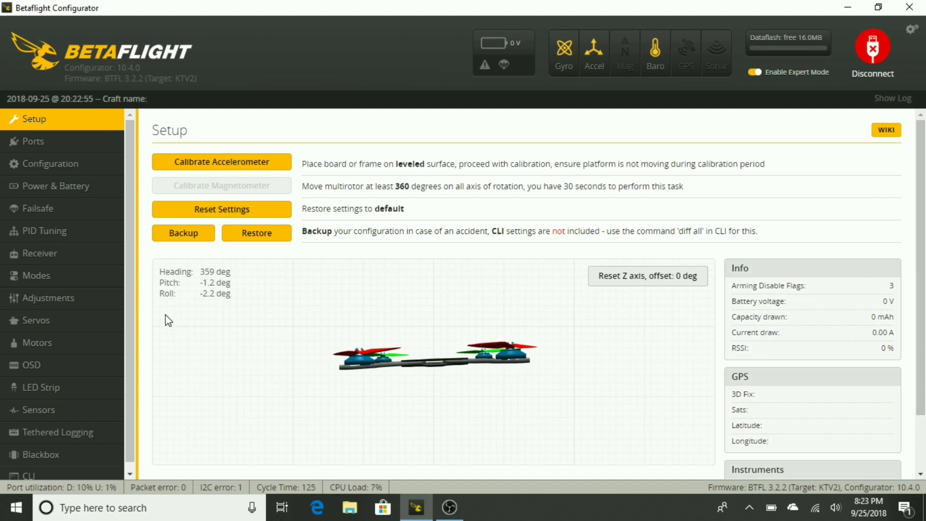
scroll(92, 380, "down", 1)
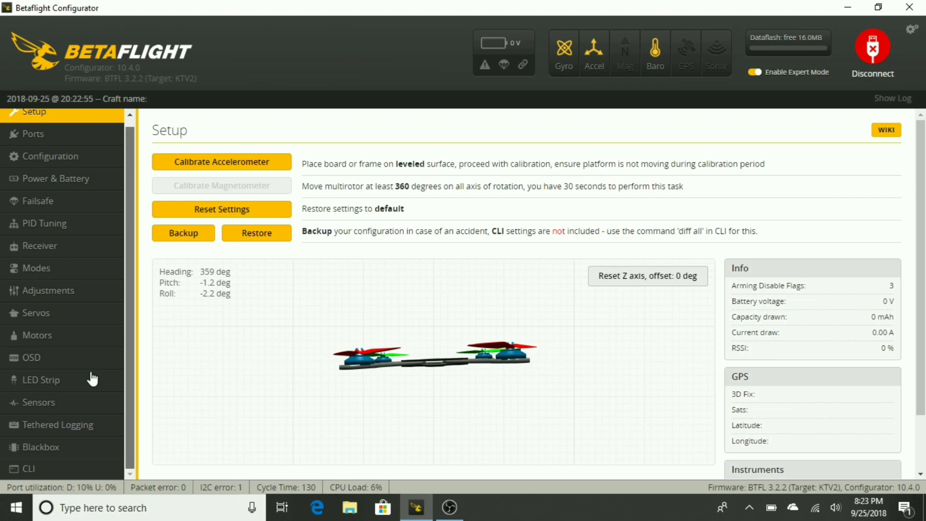
left_click(29, 468)
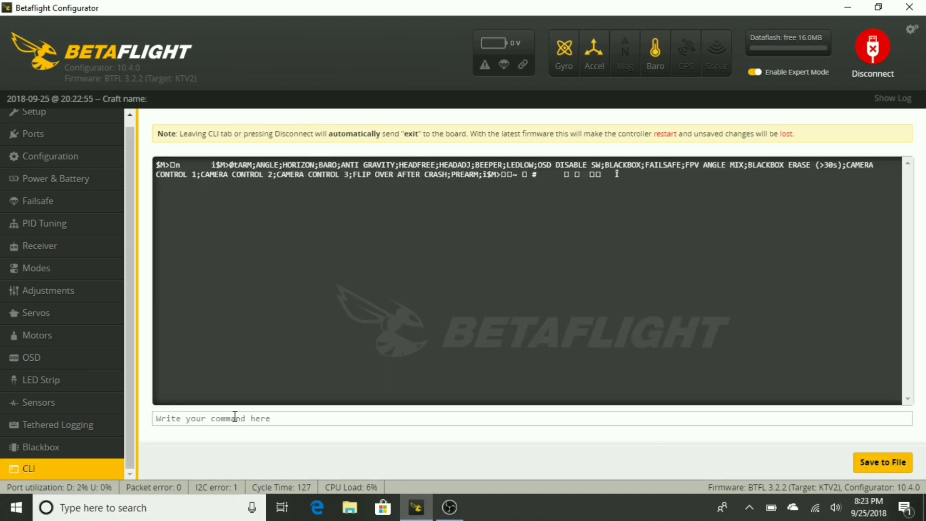
left_click(235, 417)
type("b")
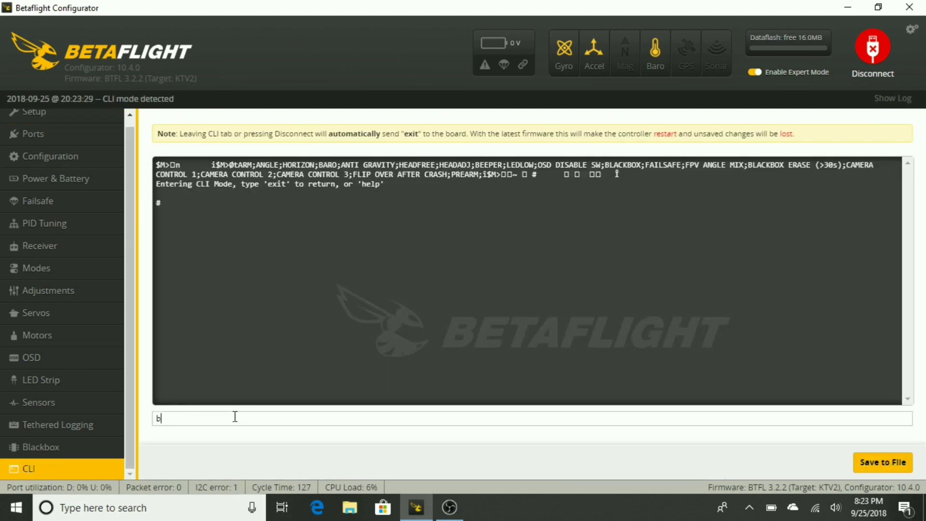
type("l")
key("Return")
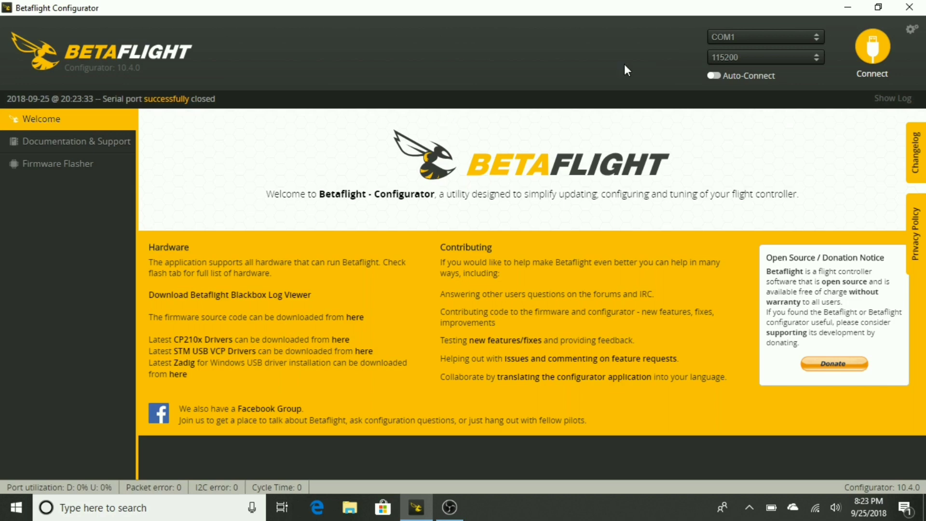
Turn on Auto-Connect, check the available serial ports and try to connect to the flight controller.
left_click(715, 78)
left_click(818, 37)
left_click(818, 37)
left_click(874, 58)
Switch to the desktop and launch the ImpulseRC shortcut.
mouse_move(412, 496)
left_click(409, 465)
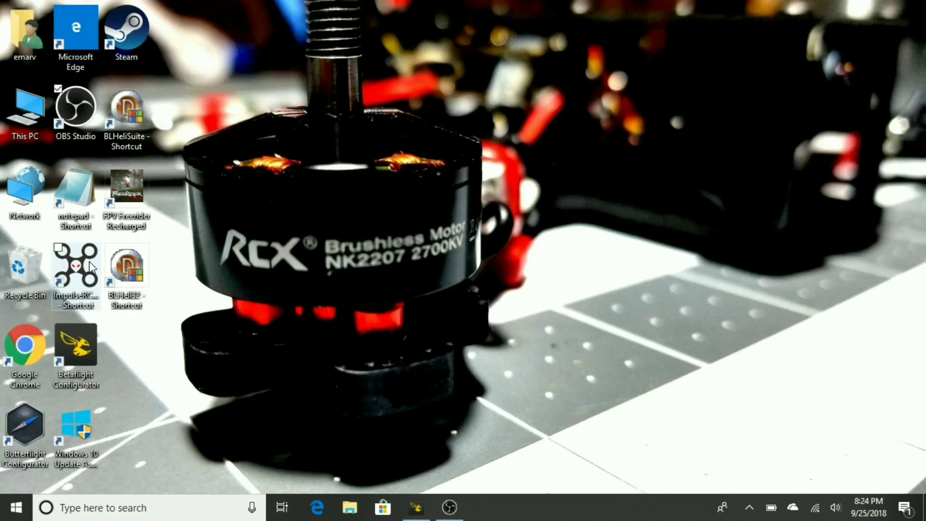
double_click(86, 269)
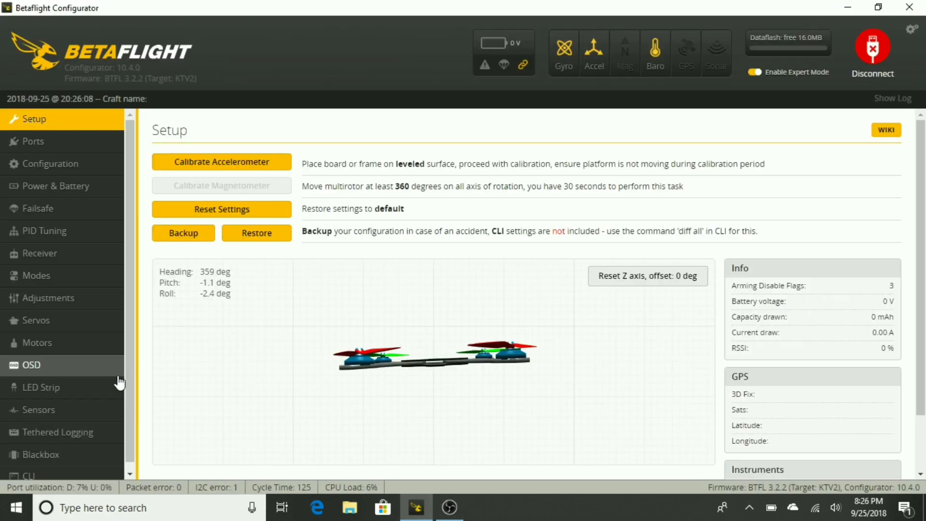
Open the reconnected board's CLI and run the bl command again to put it into DFU mode.
left_click(118, 474)
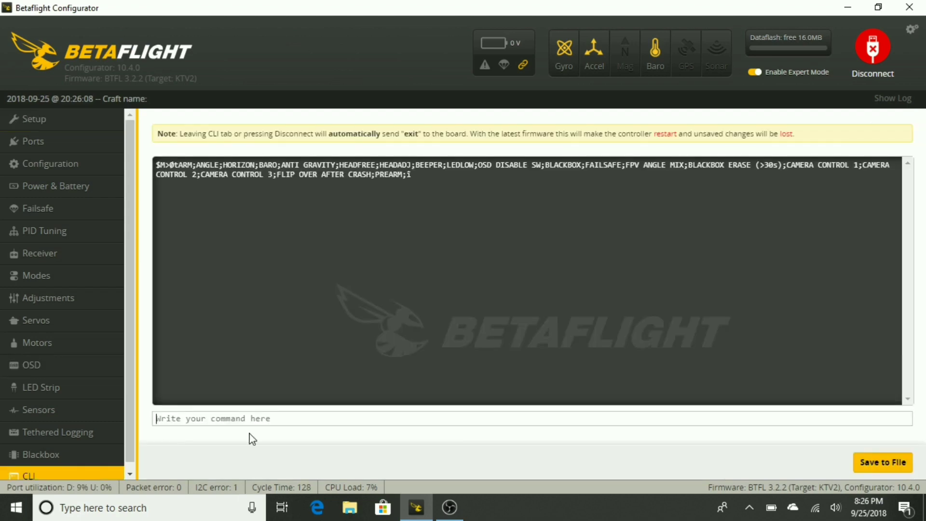
type("bl")
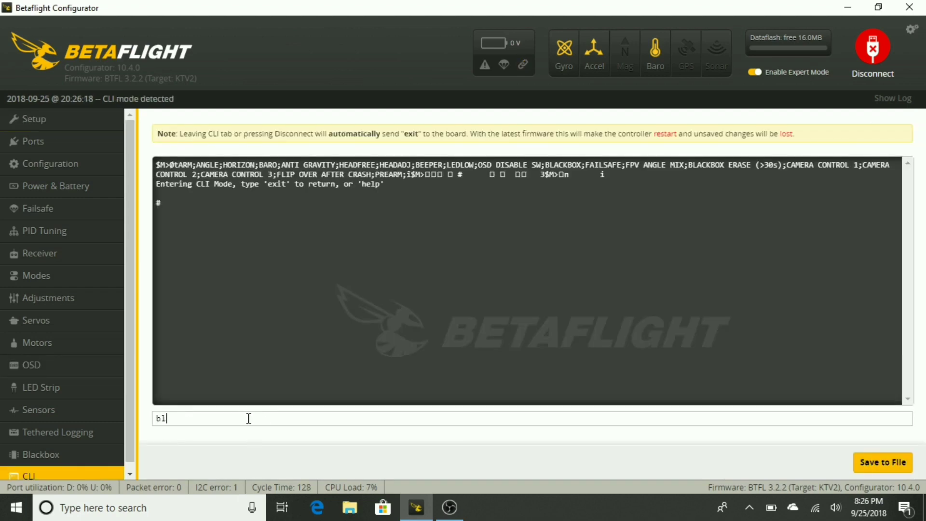
key("Return")
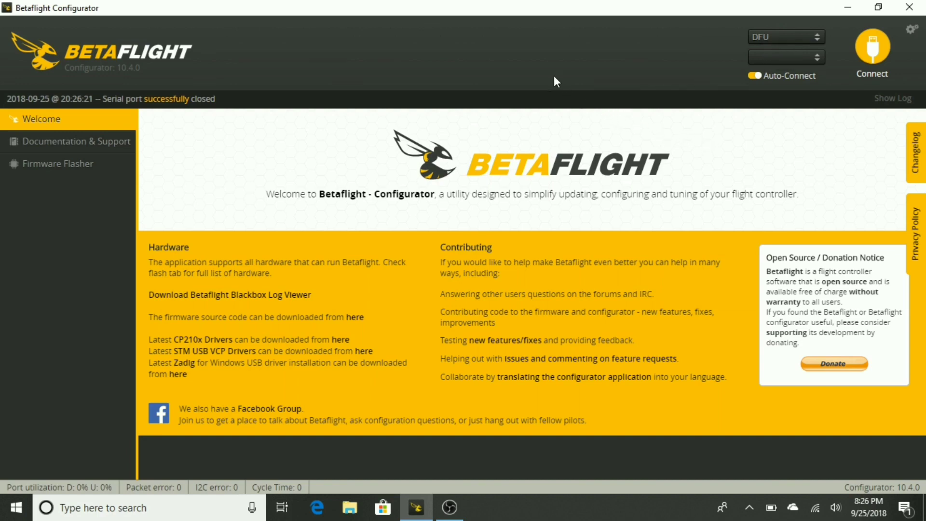
Open the firmware flasher and choose KAKUTEF4V2 as the target board.
left_click(62, 164)
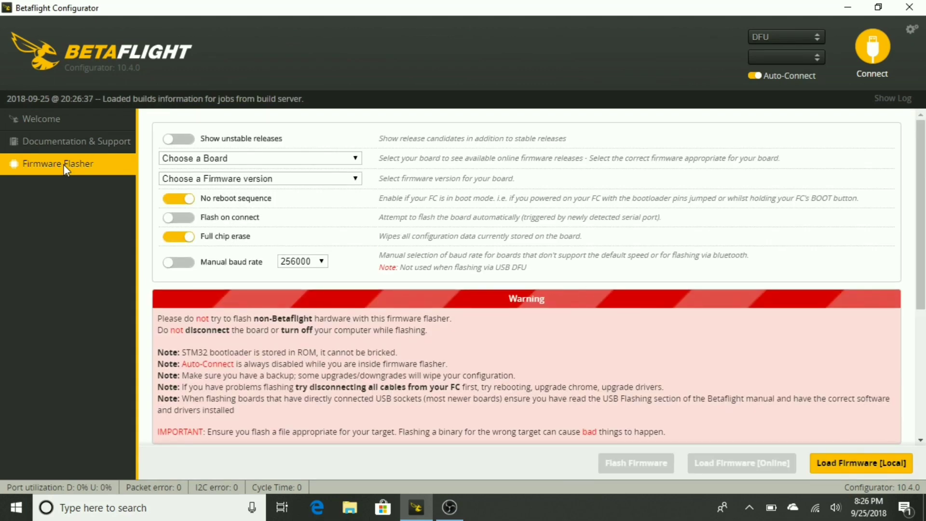
left_click(356, 159)
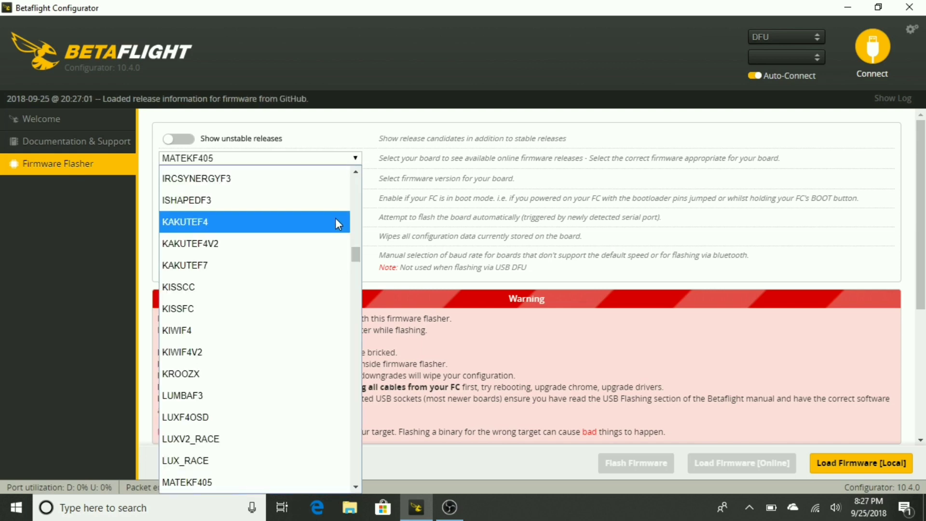
left_click(355, 172)
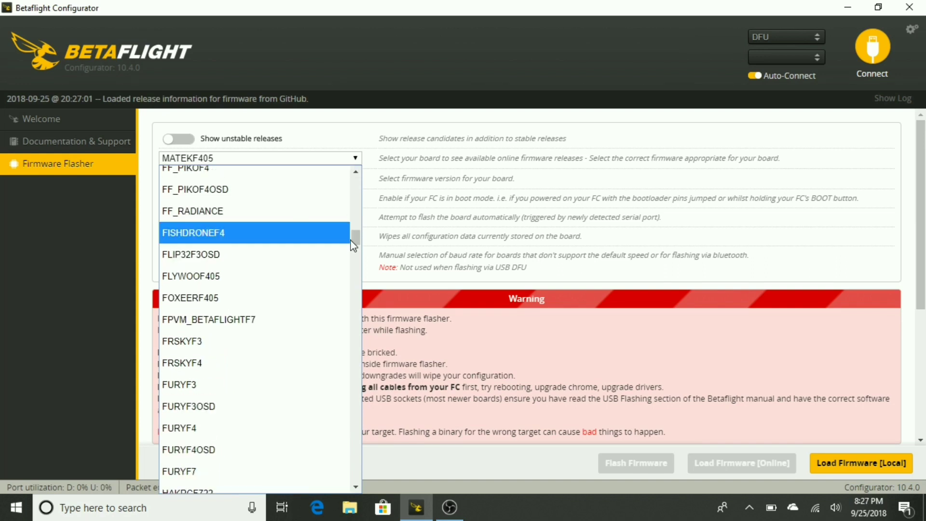
left_click(356, 486)
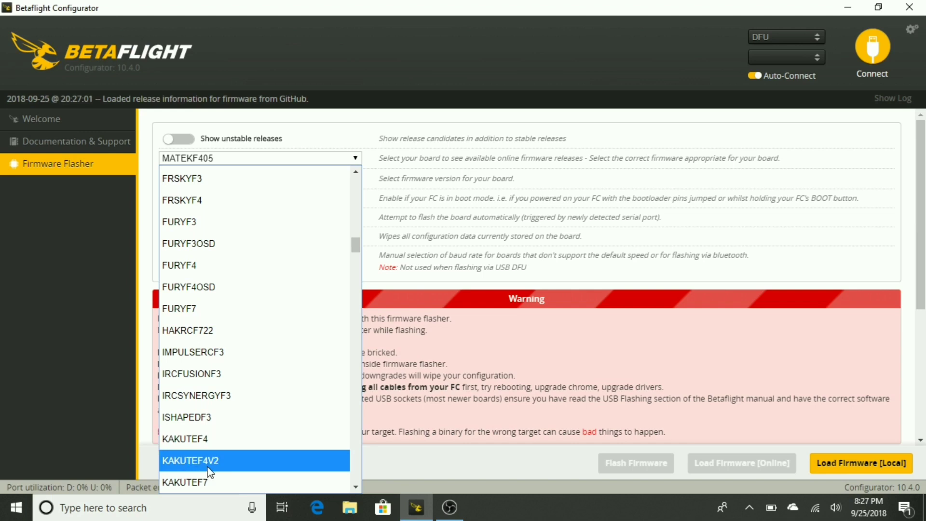
left_click(356, 487)
left_click(356, 486)
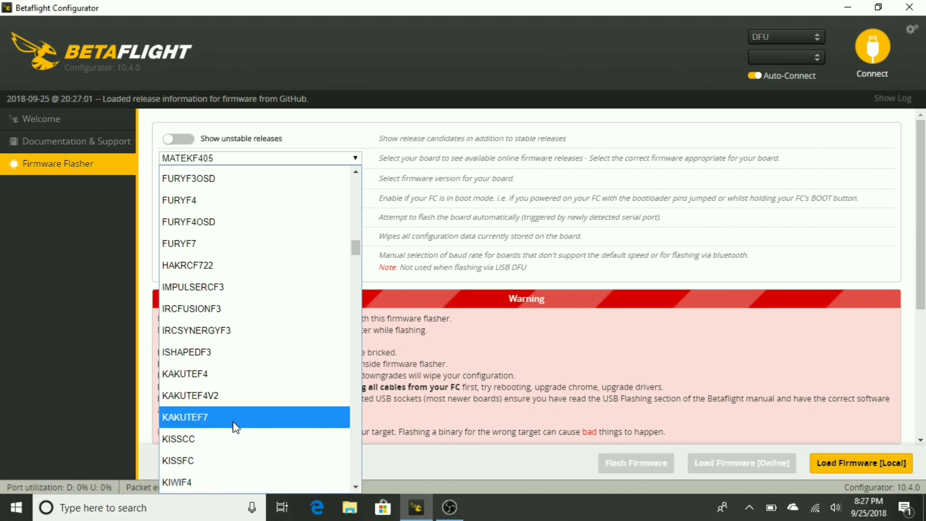
left_click(221, 403)
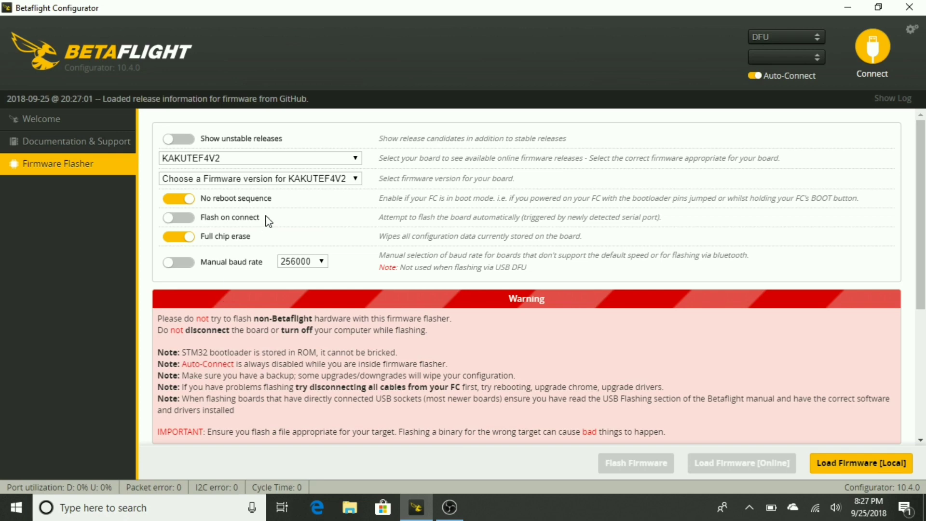
left_click(354, 179)
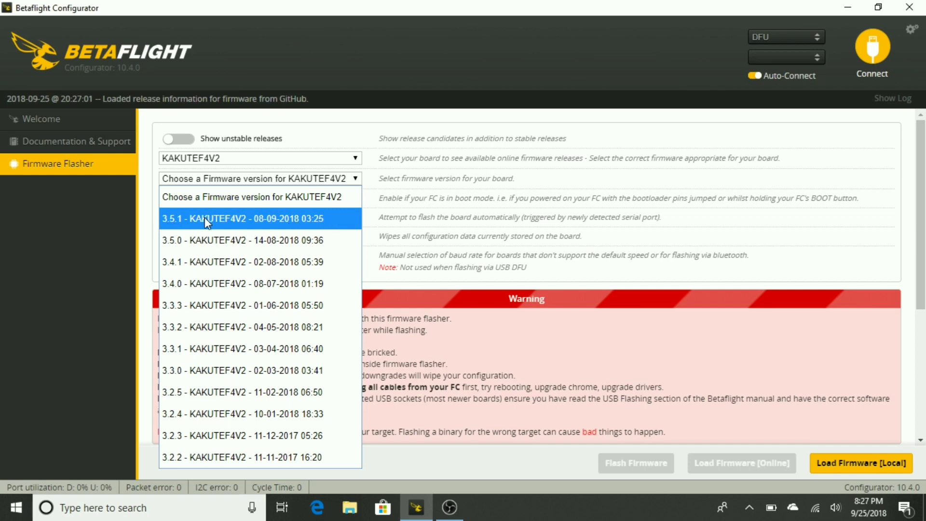
left_click(253, 218)
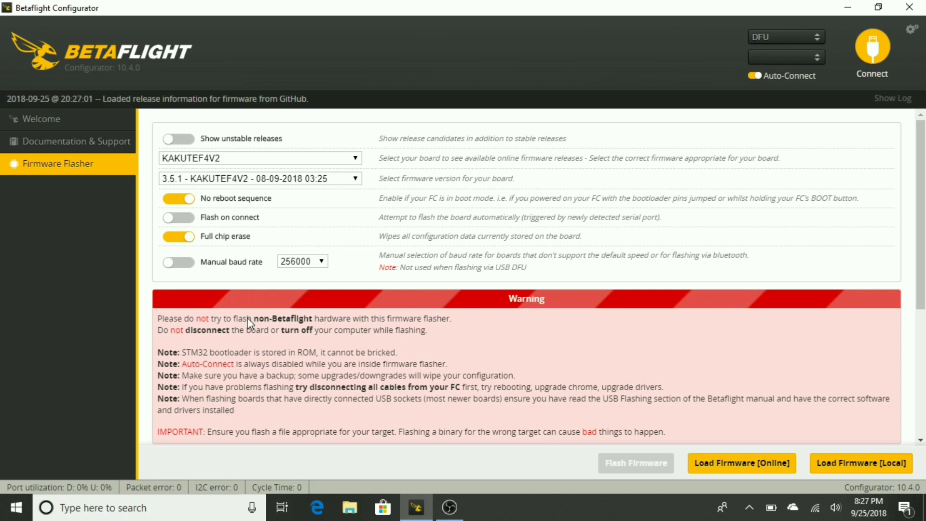
left_click(731, 464)
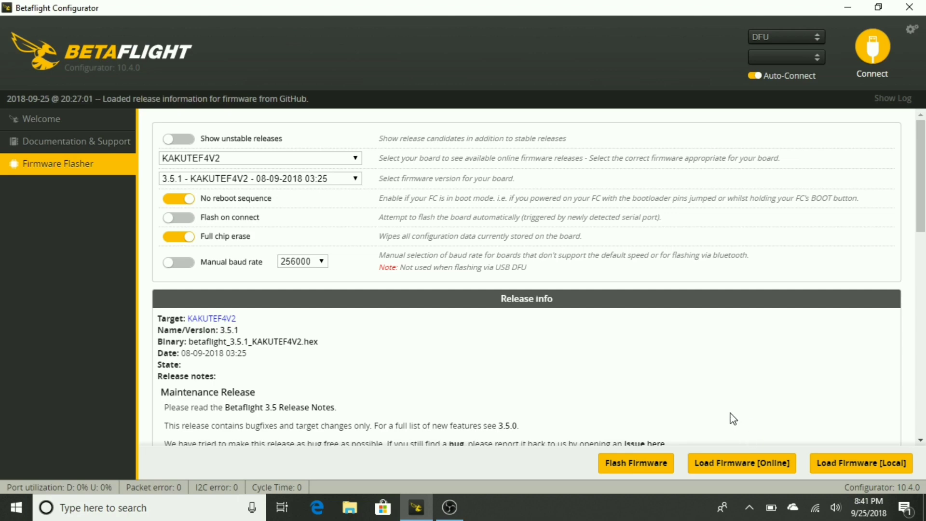
Review the release info, flash the loaded firmware to the board and connect to it.
scroll(720, 418, "down", 3)
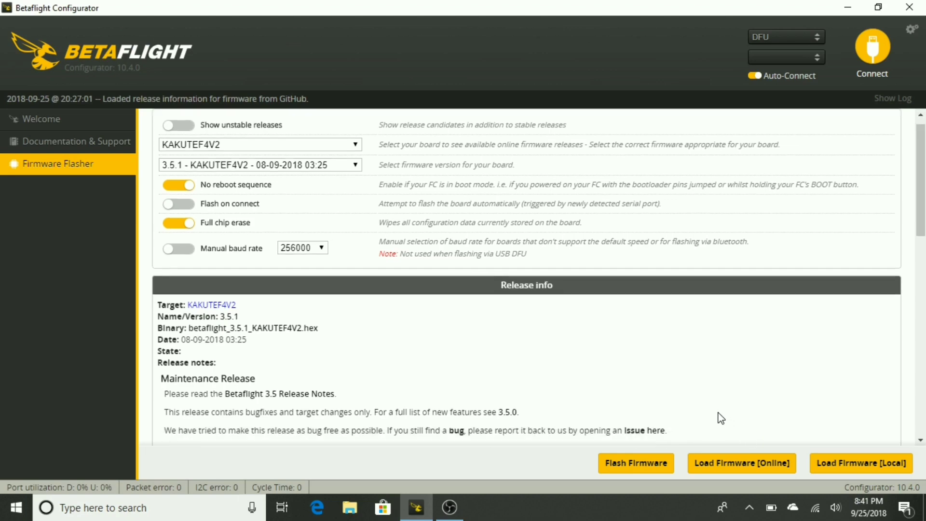
scroll(714, 417, "up", 3)
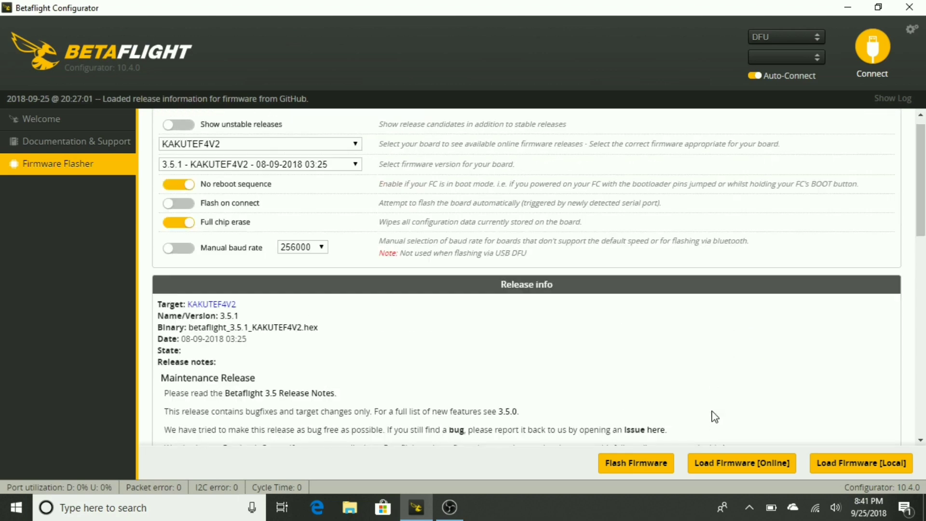
left_click(637, 467)
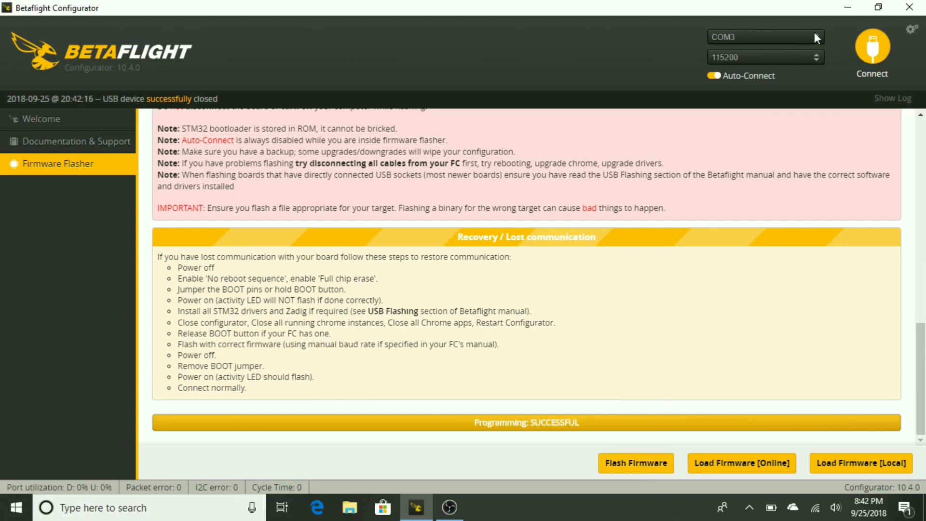
left_click(873, 47)
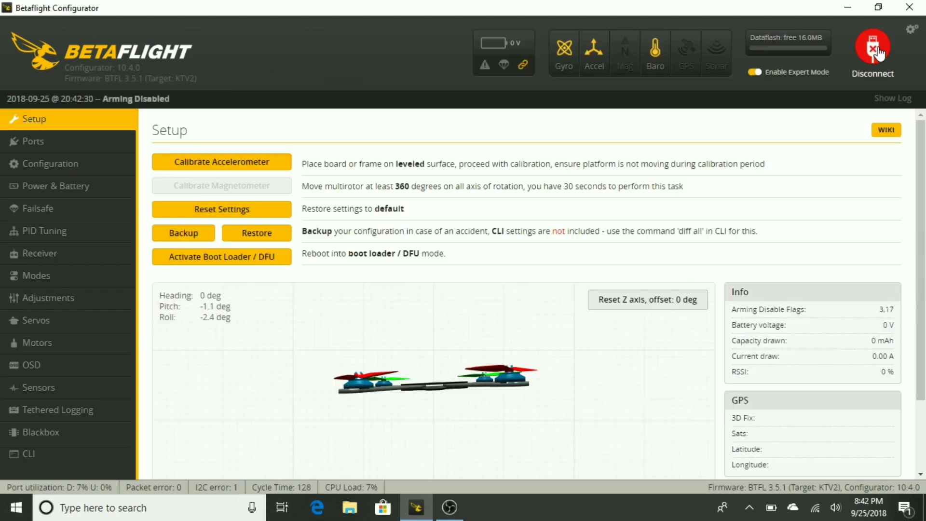